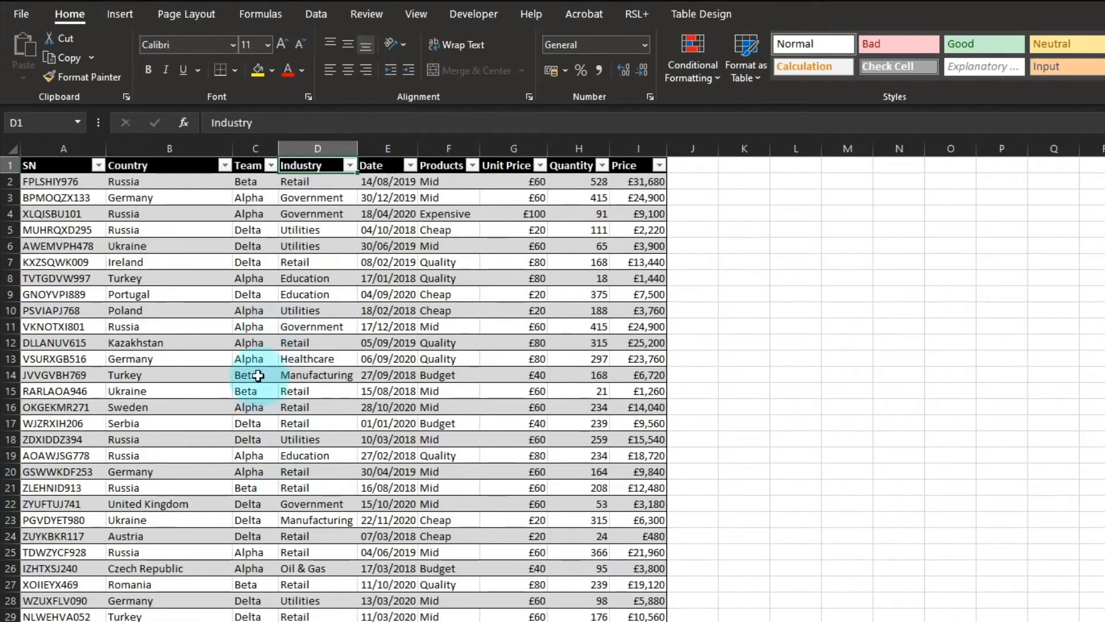
Copy the Industry column from the data table into column I of the lookup sheet and remove its duplicates.
{"action": "key", "text": "ctrl+shift+Down"}
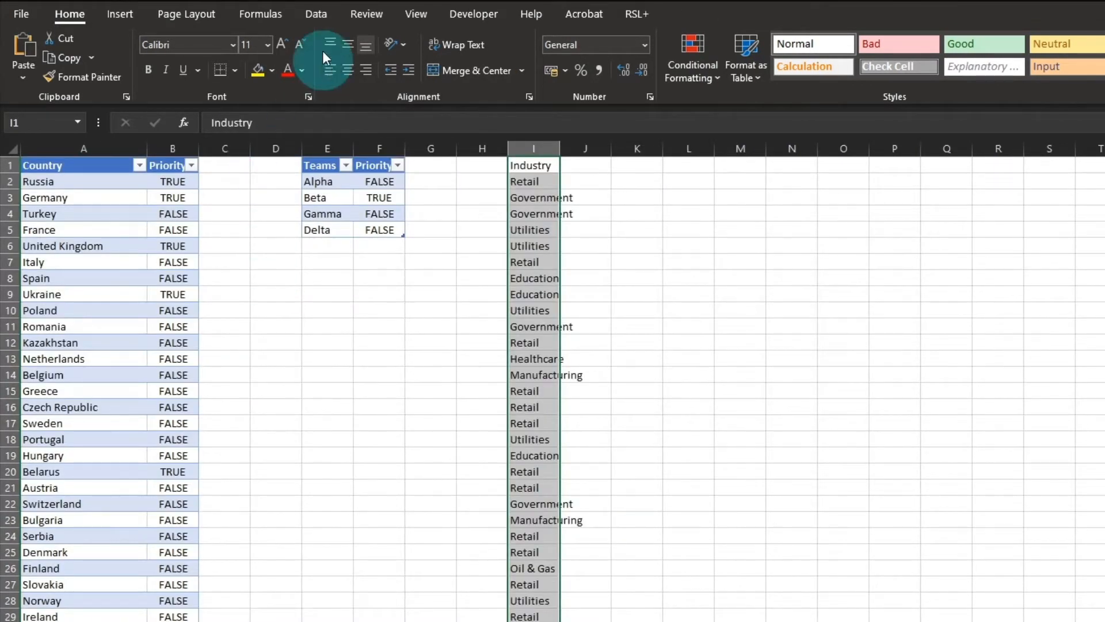
{"action": "left_click", "coordinate": [316, 19]}
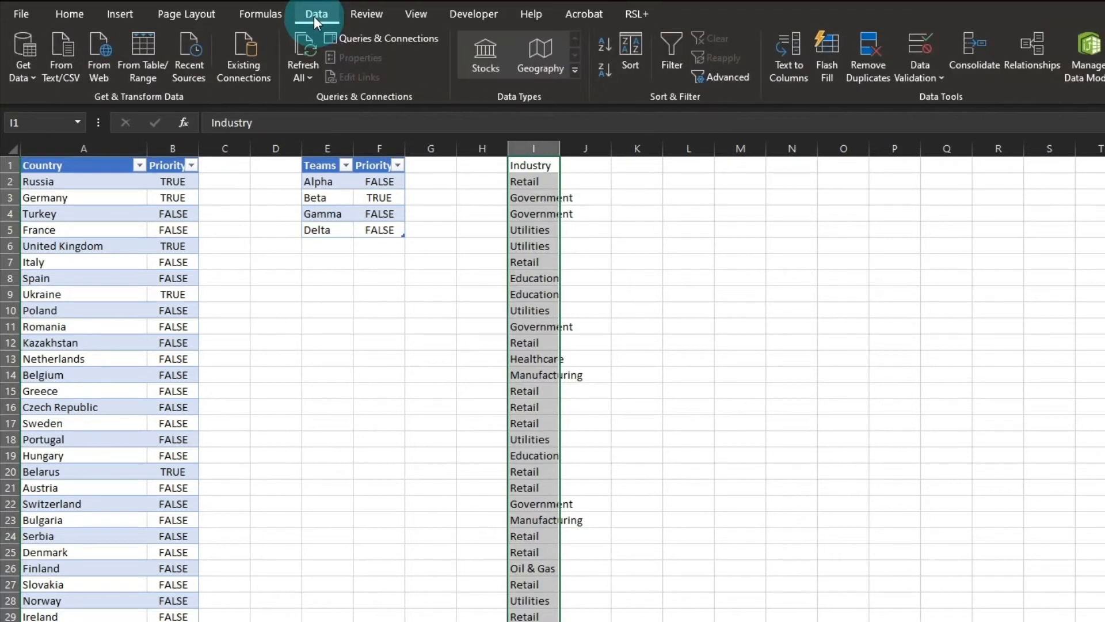
{"action": "left_click", "coordinate": [859, 61]}
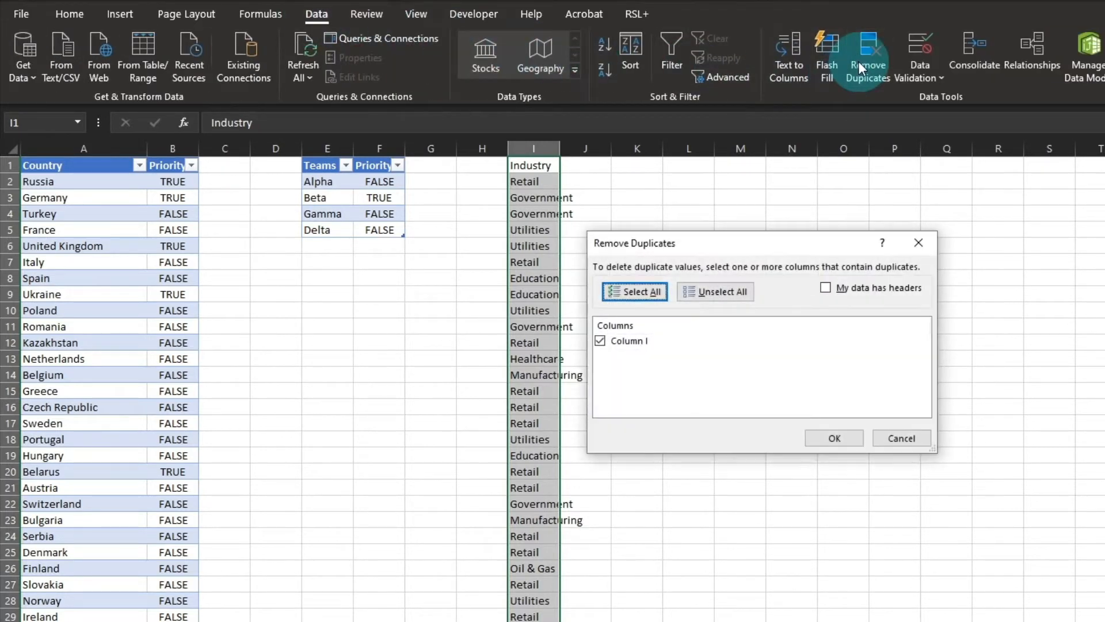
{"action": "left_click", "coordinate": [832, 437]}
{"action": "left_click", "coordinate": [779, 444]}
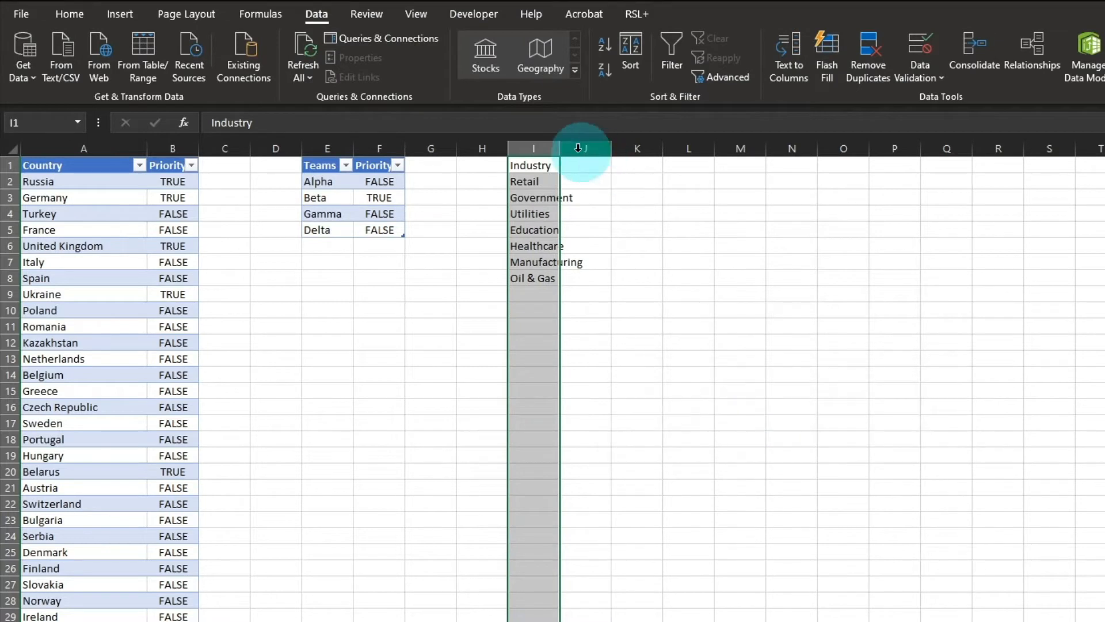
Autofit column I and add a Priority column in J, with TRUE for Government and Education and FALSE for the other industries.
{"action": "double_click", "coordinate": [560, 148]}
{"action": "left_click", "coordinate": [607, 150]}
{"action": "left_click", "coordinate": [605, 165]}
{"action": "type", "text": "Priority"}
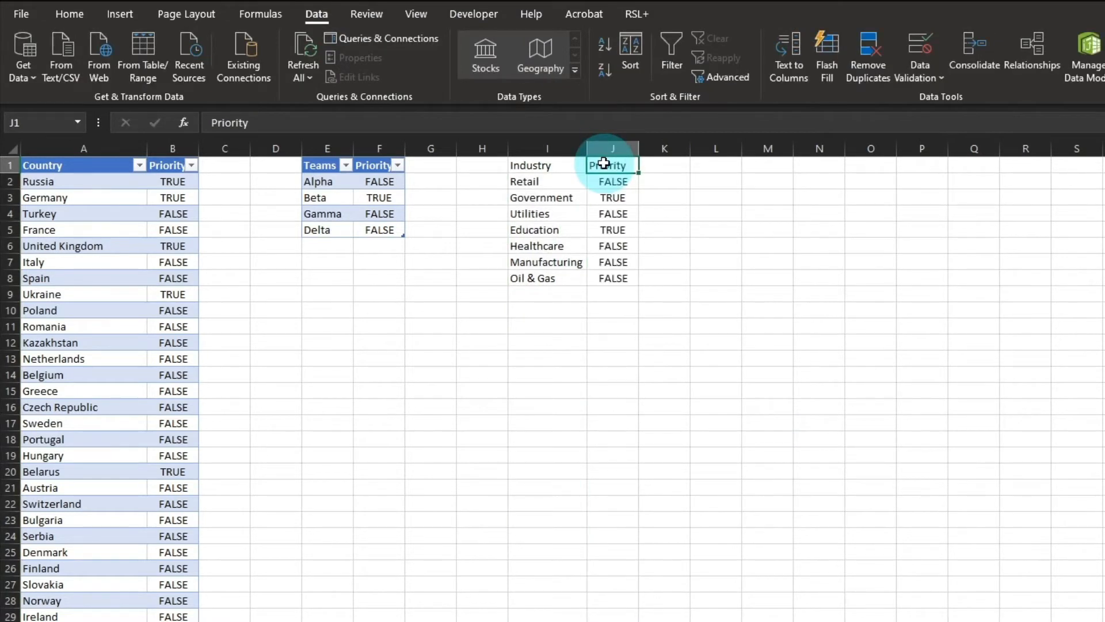
Convert the industry and priority range into a table named tblIndustry.
{"action": "key", "text": "ctrl+t"}
{"action": "key", "text": "Return"}
{"action": "left_click", "coordinate": [38, 57]}
{"action": "type", "text": "tblIndustry"}
{"action": "key", "text": "Return"}
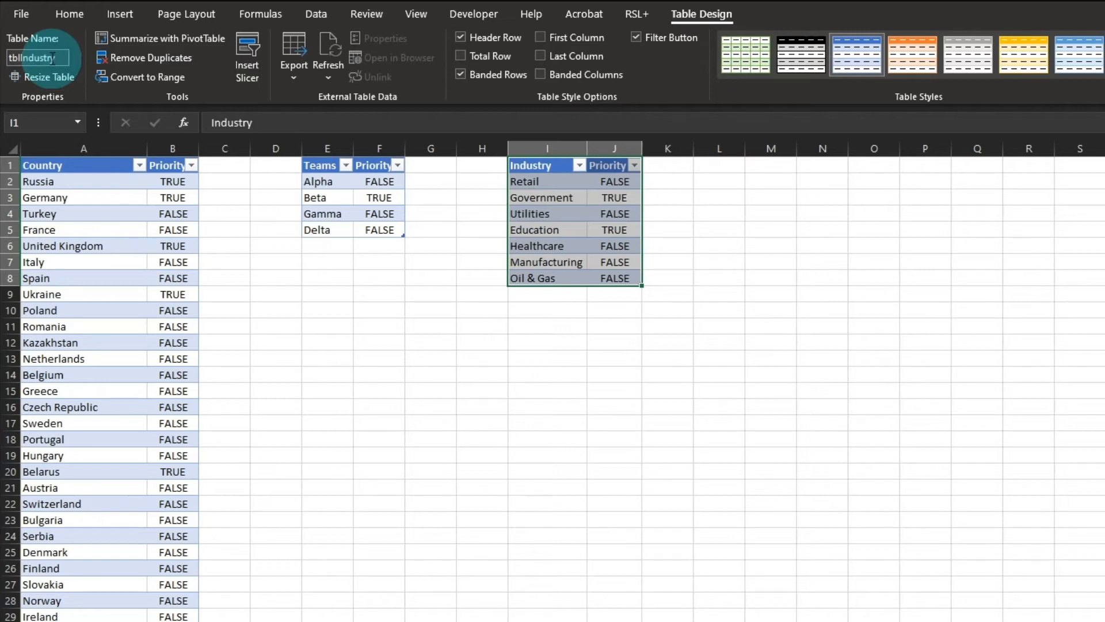
Add a Match column to the country table and fill every row with MATCH.
{"action": "left_click", "coordinate": [230, 165]}
{"action": "type", "text": "Match"}
{"action": "key", "text": "Return"}
{"action": "type", "text": "MATCH"}
{"action": "key", "text": "ctrl+Return"}
{"action": "key", "text": "ctrl+shift+Down"}
{"action": "key", "text": "ctrl+d"}
Add a Match column to the teams table and fill every row with MATCH.
{"action": "key", "text": "ctrl+Up"}
{"action": "key", "text": "Right"}
{"action": "key", "text": "Right"}
{"action": "key", "text": "Right"}
{"action": "key", "text": "Right"}
{"action": "type", "text": "Match"}
{"action": "key", "text": "Return"}
{"action": "type", "text": "MATCH"}
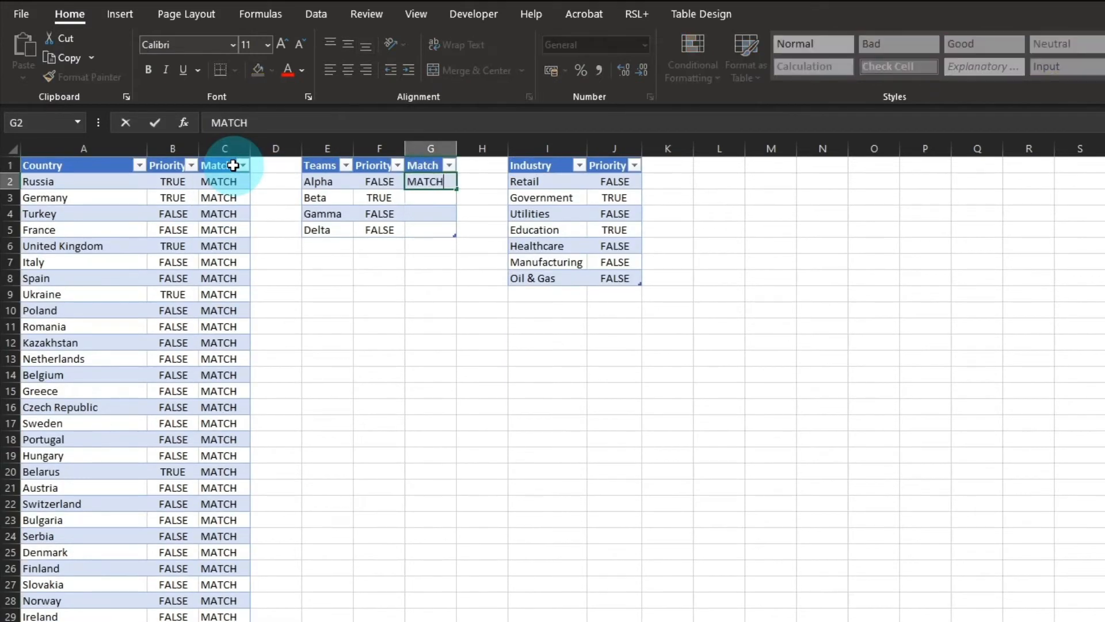
{"action": "key", "text": "ctrl+Return"}
{"action": "key", "text": "ctrl+shift+Down"}
{"action": "key", "text": "ctrl+d"}
Add a Match column to the industry table and fill every row with MATCH.
{"action": "key", "text": "Right"}
{"action": "key", "text": "Right"}
{"action": "key", "text": "Right"}
{"action": "key", "text": "Right"}
{"action": "key", "text": "Up"}
{"action": "type", "text": "Match"}
{"action": "key", "text": "Return"}
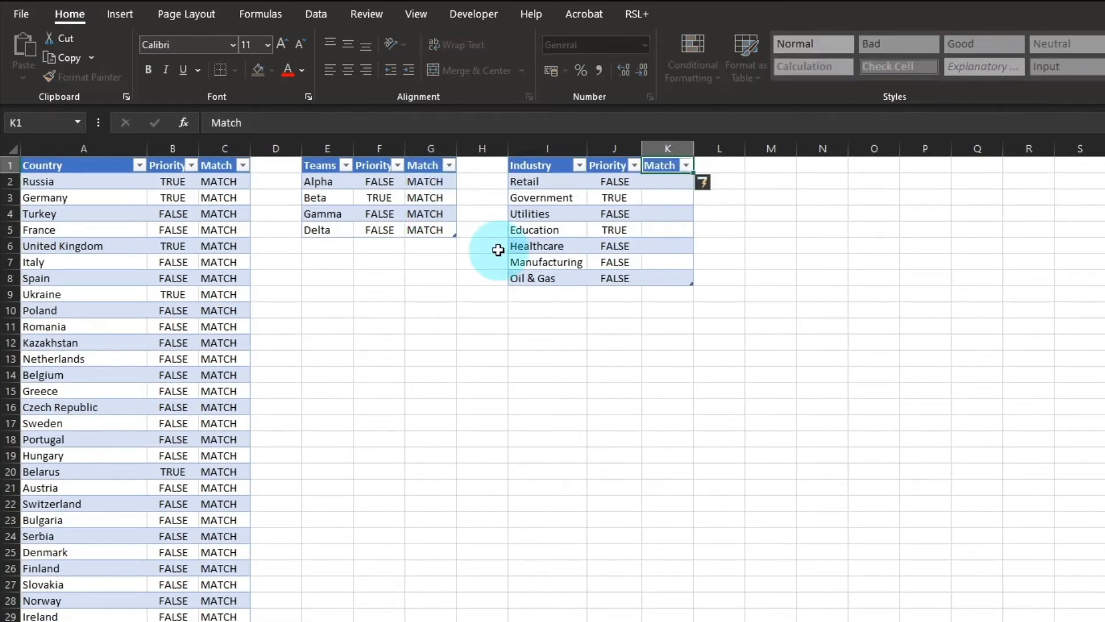
{"action": "type", "text": "MATCH"}
{"action": "key", "text": "ctrl+Return"}
{"action": "key", "text": "ctrl+shift+Down"}
{"action": "key", "text": "ctrl+d"}
Create a Power Query query from the country table and load it to the workbook through Close & Load To.
{"action": "left_click", "coordinate": [173, 197]}
{"action": "left_click", "coordinate": [317, 14]}
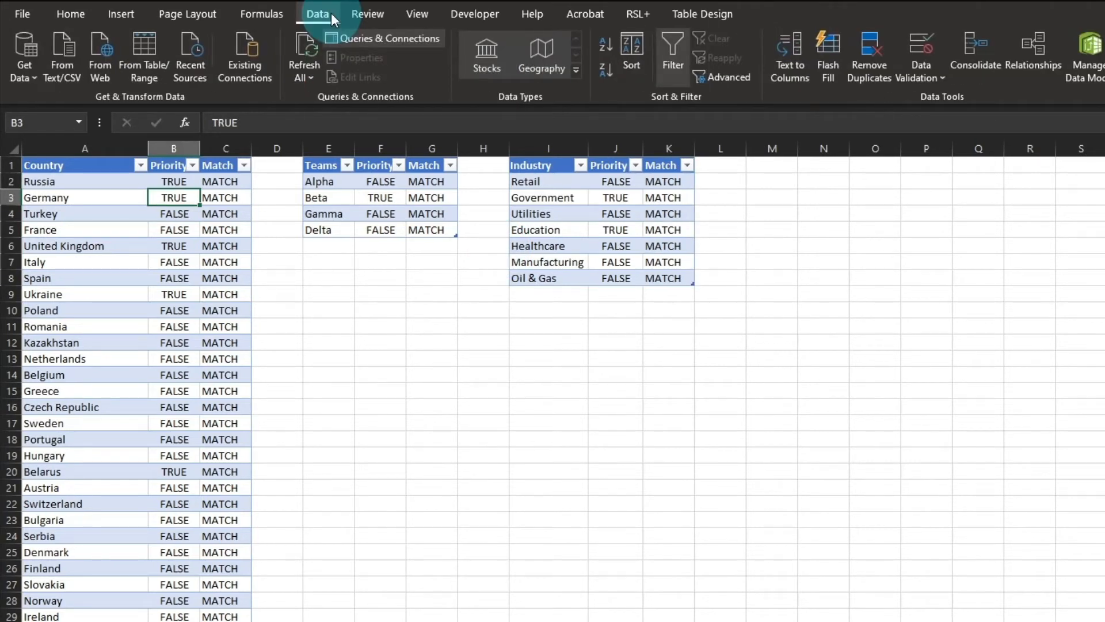
{"action": "left_click", "coordinate": [150, 52]}
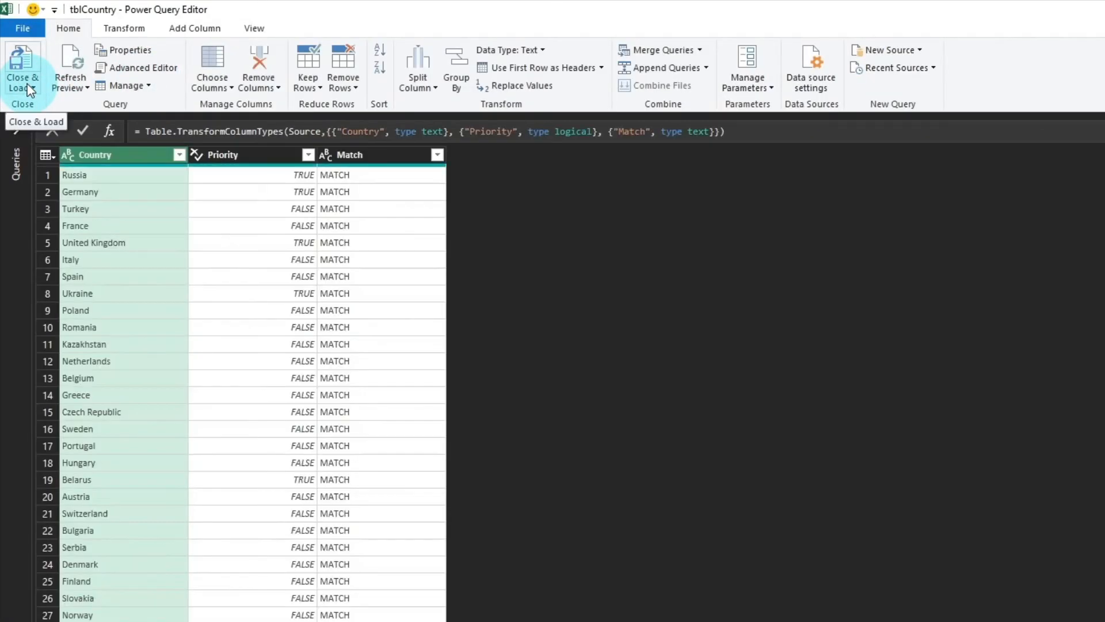
{"action": "left_click", "coordinate": [20, 88]}
{"action": "left_click", "coordinate": [52, 122]}
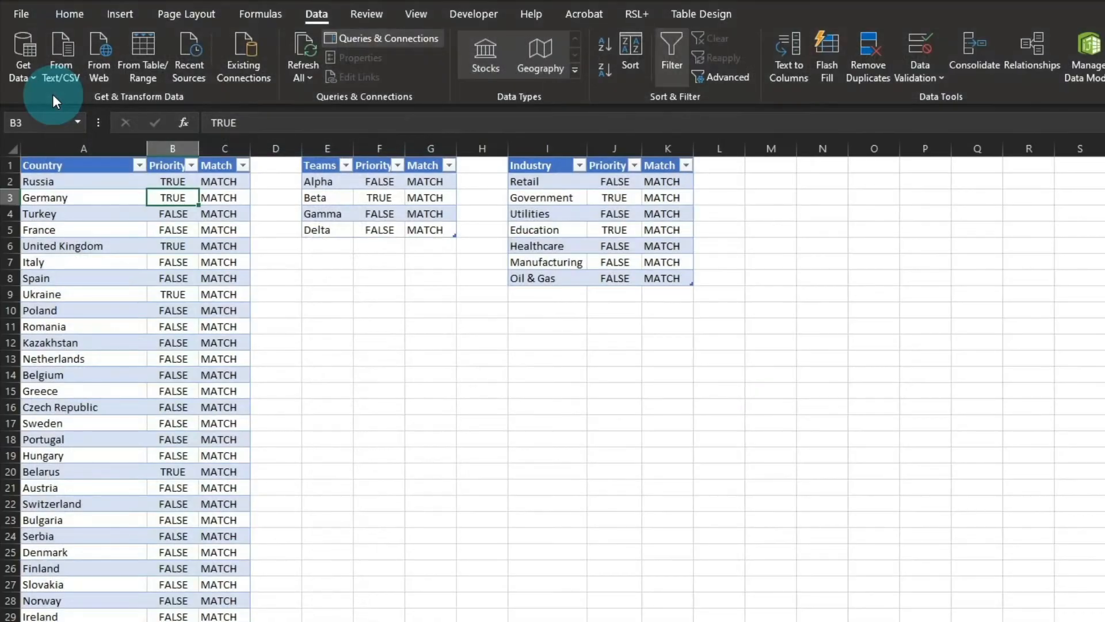
{"action": "left_click", "coordinate": [691, 319]}
{"action": "left_click", "coordinate": [780, 428]}
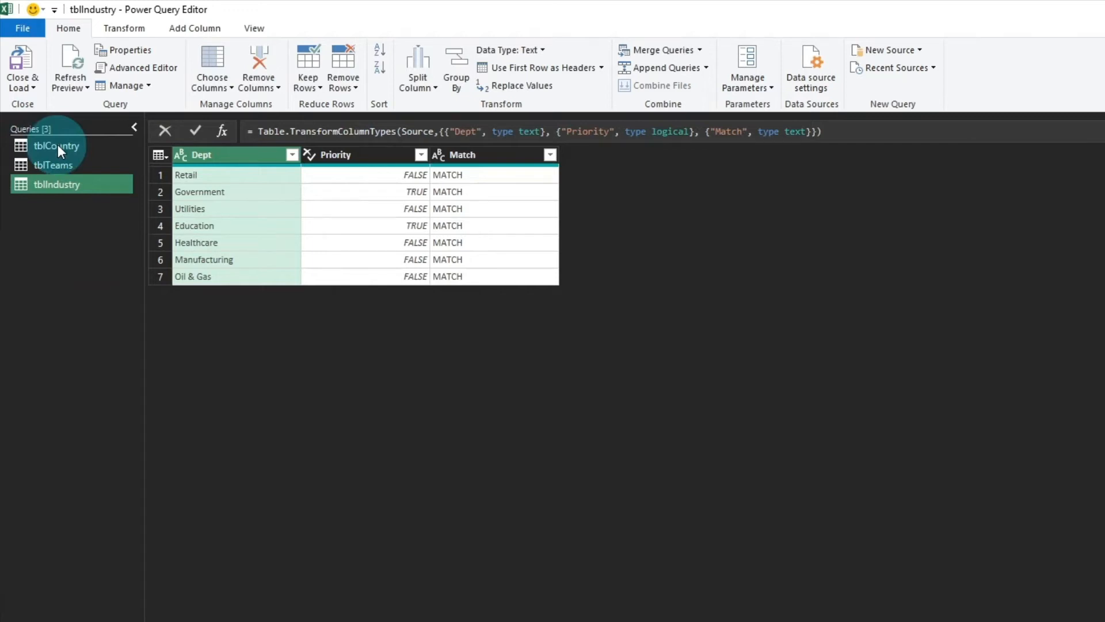
Merge tblCountry with tblIndustry as a new query, matching on the Match columns with a Left Outer join.
{"action": "left_click", "coordinate": [57, 145]}
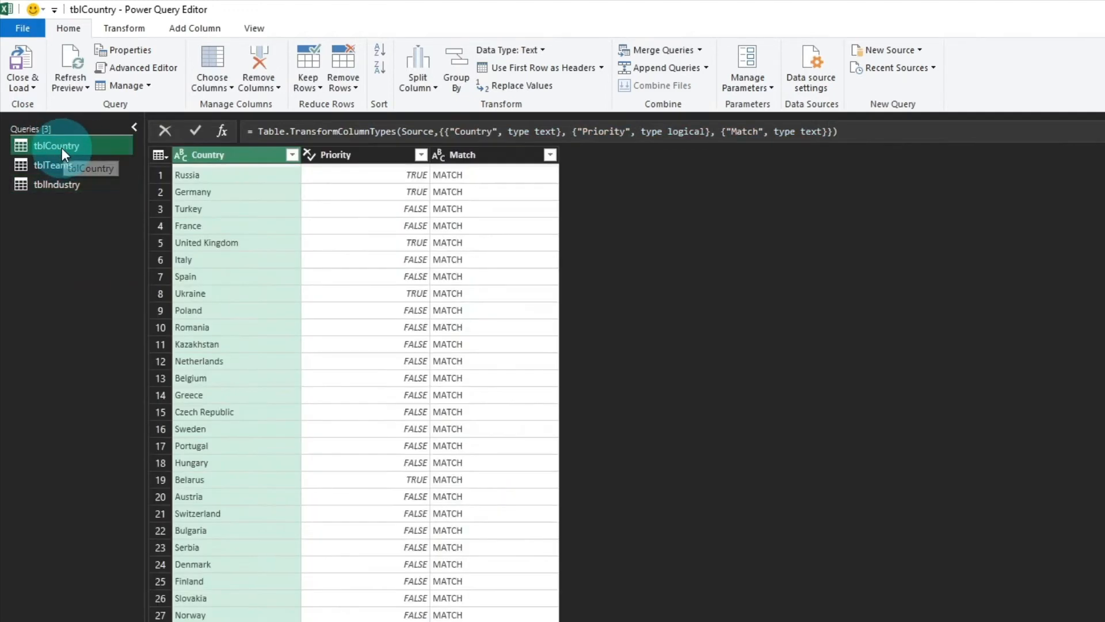
{"action": "left_click", "coordinate": [700, 50]}
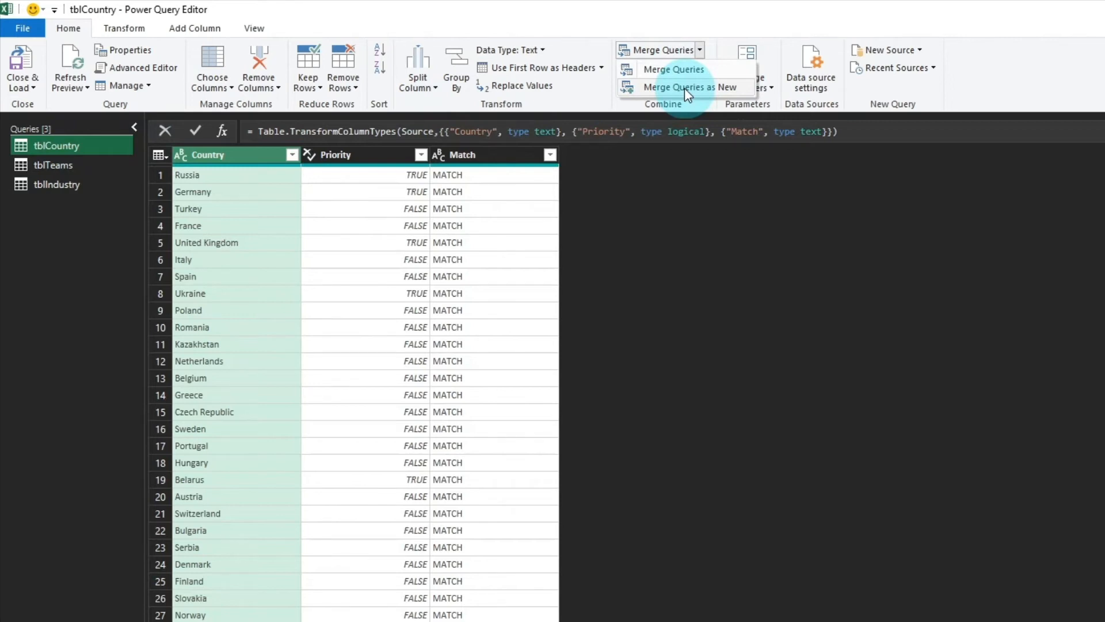
{"action": "left_click", "coordinate": [685, 88]}
{"action": "left_click", "coordinate": [651, 279]}
{"action": "left_click", "coordinate": [699, 404]}
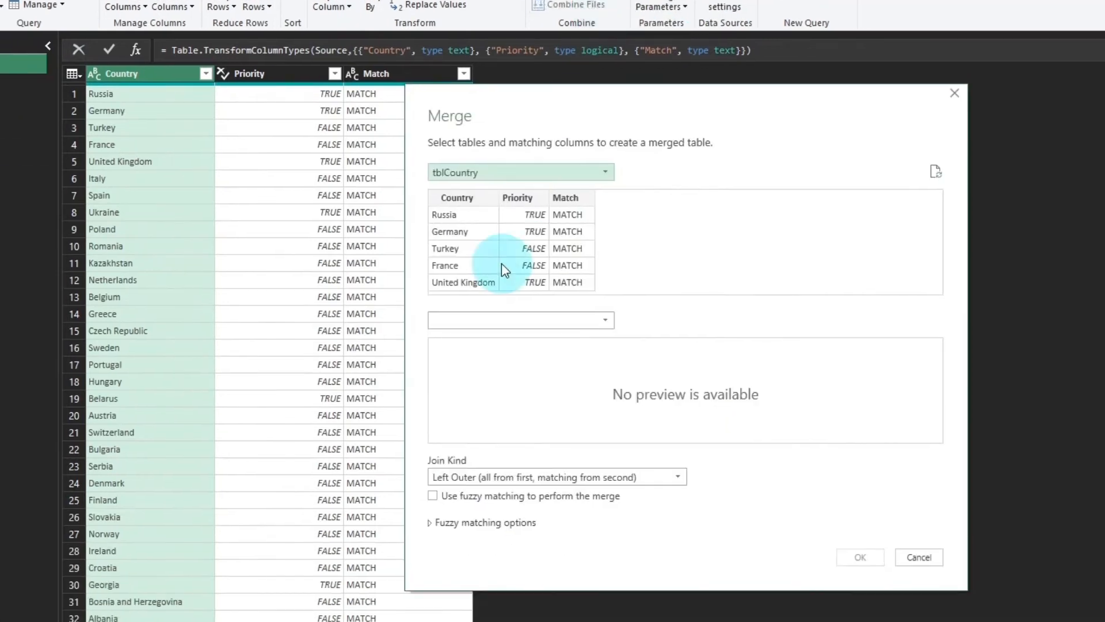
{"action": "left_click", "coordinate": [567, 355]}
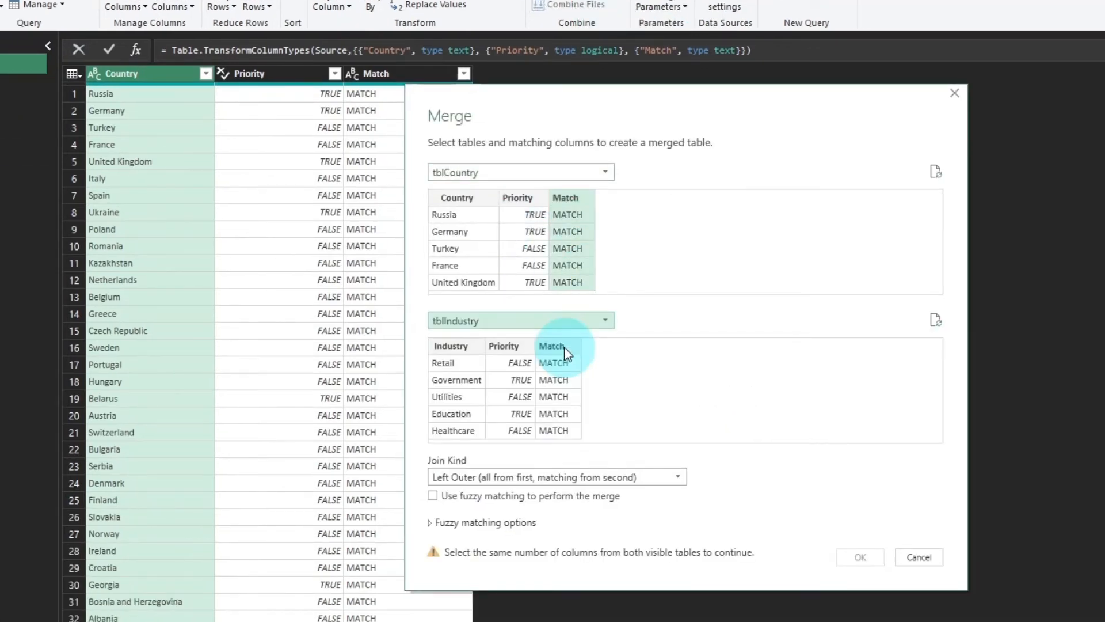
{"action": "left_click", "coordinate": [565, 346]}
{"action": "left_click", "coordinate": [855, 560]}
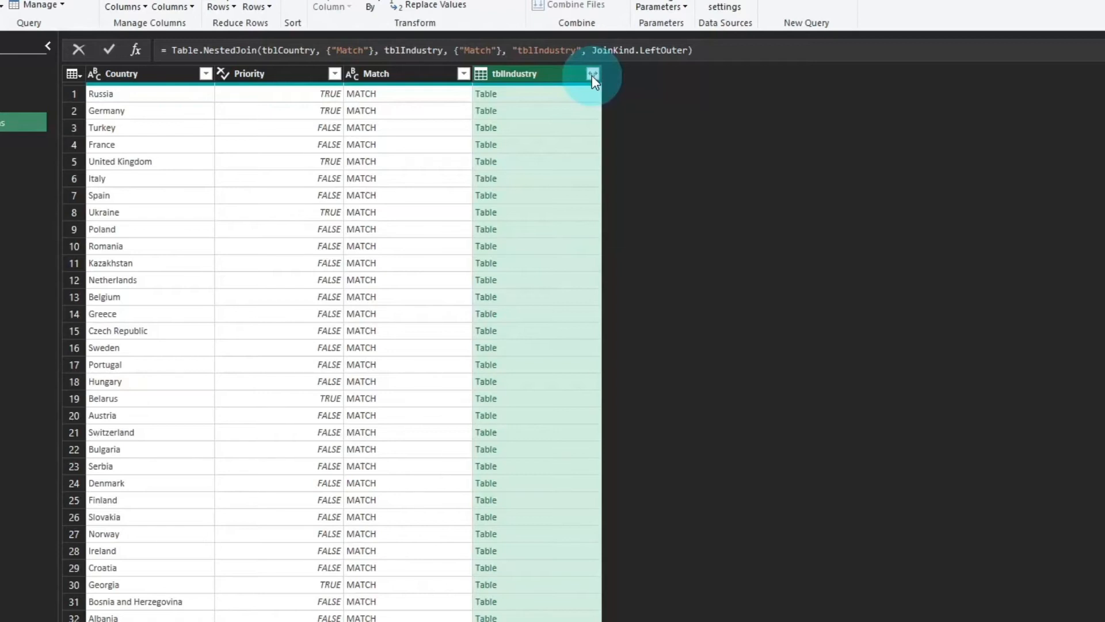
Expand the merged tblIndustry column to Industry and Priority only, without the original column name as prefix.
{"action": "left_click", "coordinate": [592, 75]}
{"action": "left_click", "coordinate": [431, 154]}
{"action": "left_click", "coordinate": [367, 171]}
{"action": "left_click", "coordinate": [368, 188]}
{"action": "left_click", "coordinate": [348, 242]}
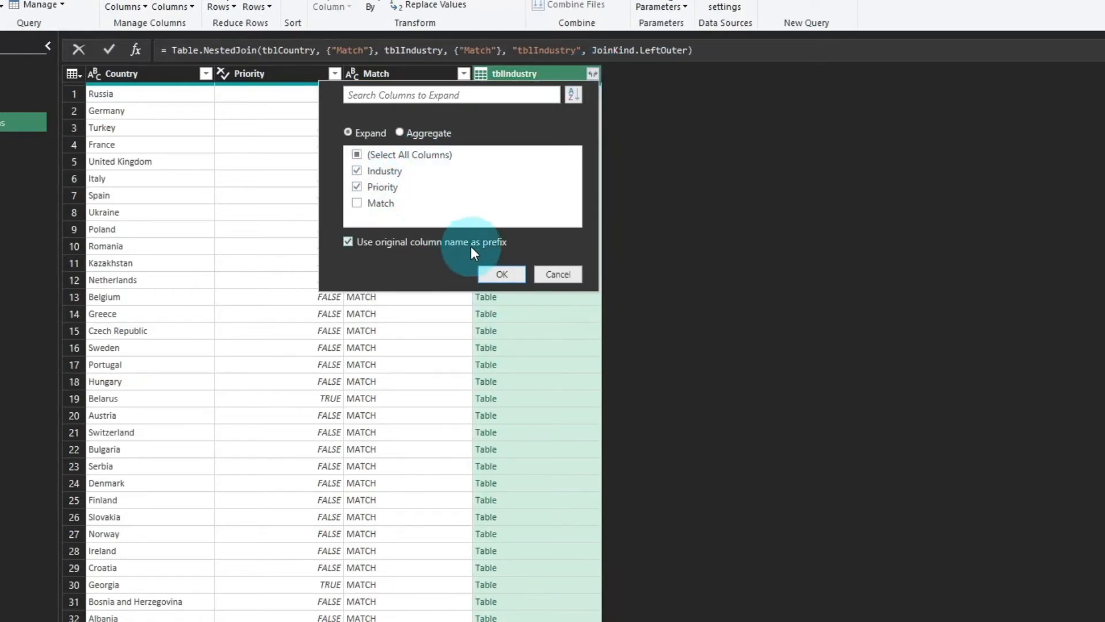
{"action": "left_click", "coordinate": [507, 275]}
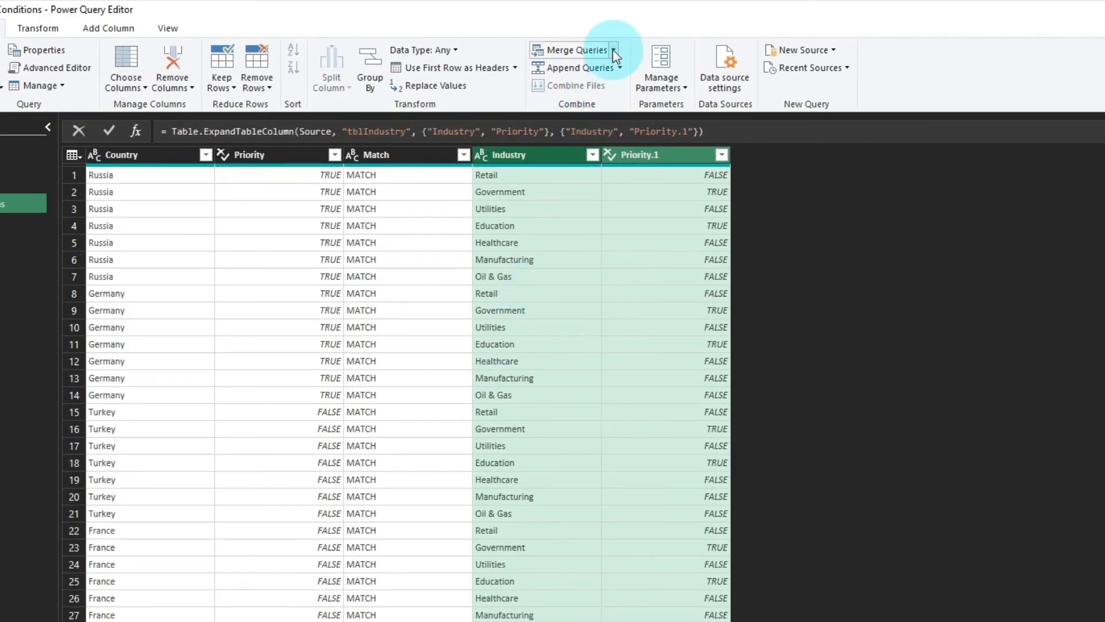
Merge tblTeams into the tblConditions query on the Match columns with a Left Outer join.
{"action": "left_click", "coordinate": [614, 51]}
{"action": "left_click", "coordinate": [591, 68]}
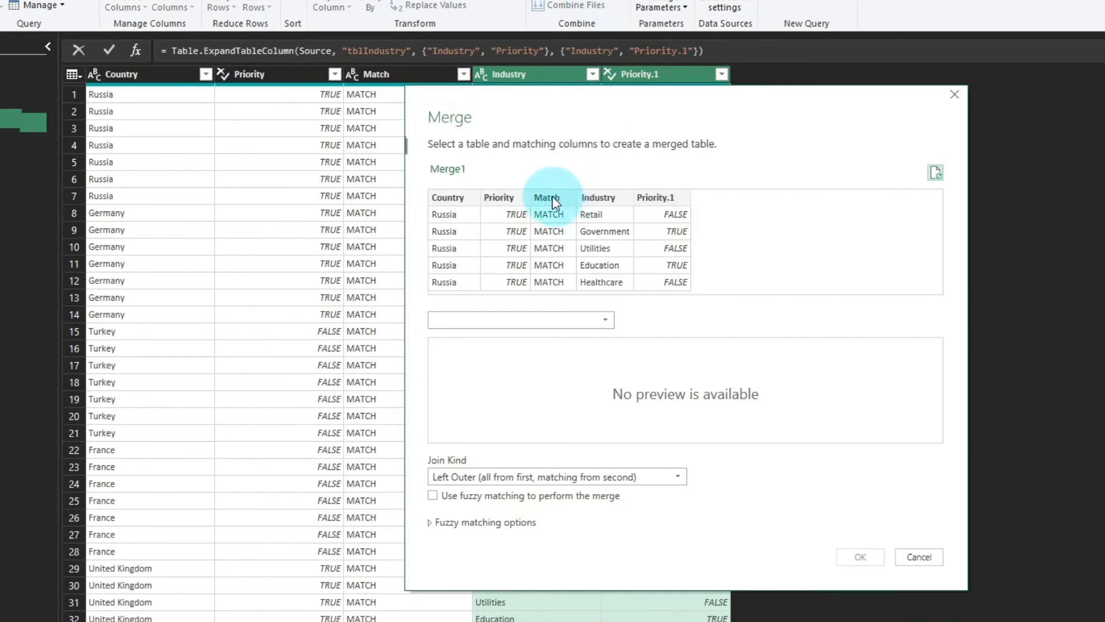
{"action": "left_click", "coordinate": [552, 199]}
{"action": "left_click", "coordinate": [604, 320]}
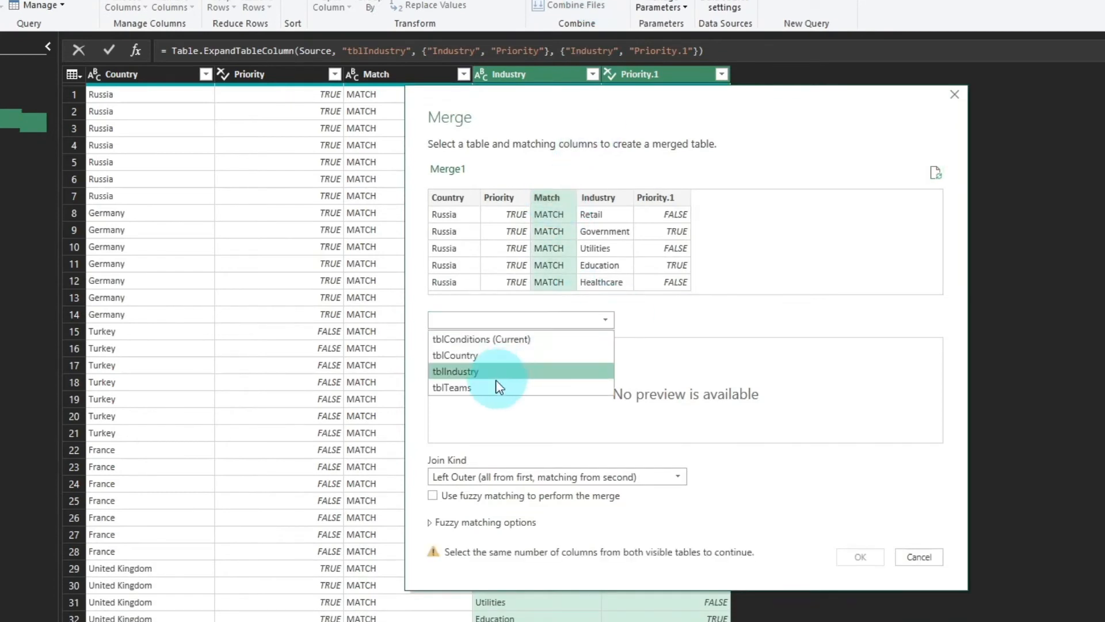
{"action": "left_click", "coordinate": [860, 557]}
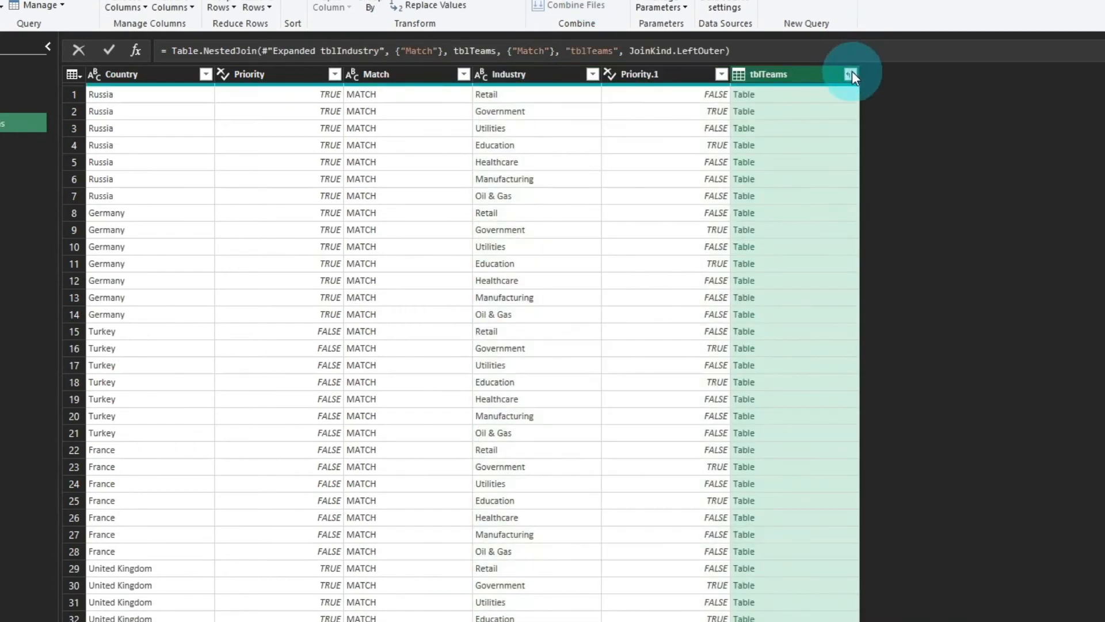
Expand the merged tblTeams column to Teams and Priority only, without the prefix.
{"action": "left_click", "coordinate": [850, 74]}
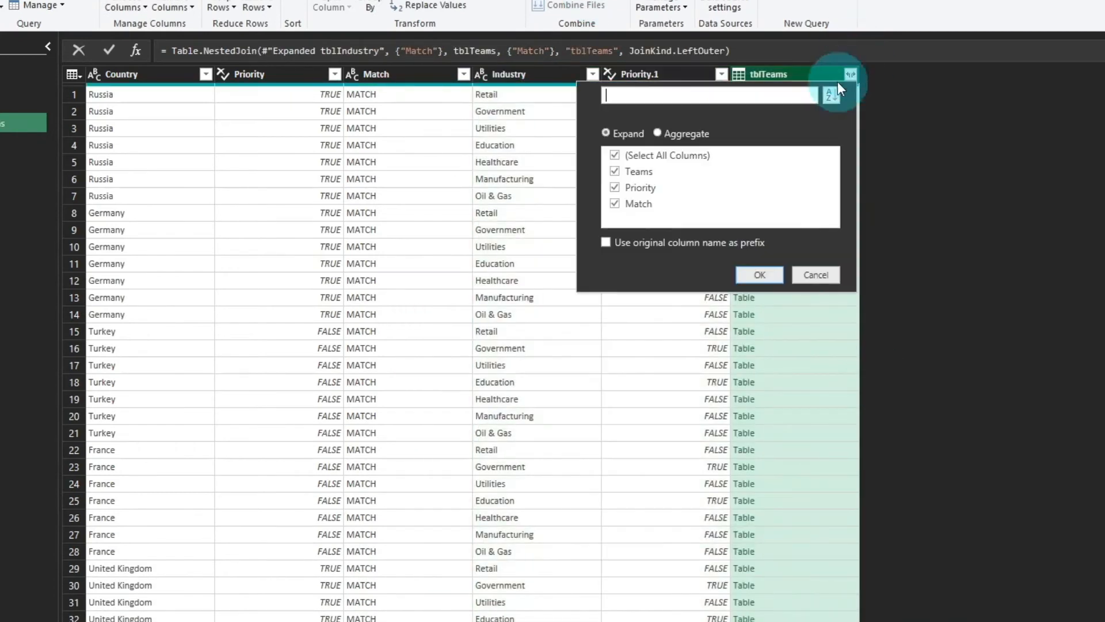
{"action": "left_click", "coordinate": [665, 156]}
{"action": "left_click", "coordinate": [637, 172]}
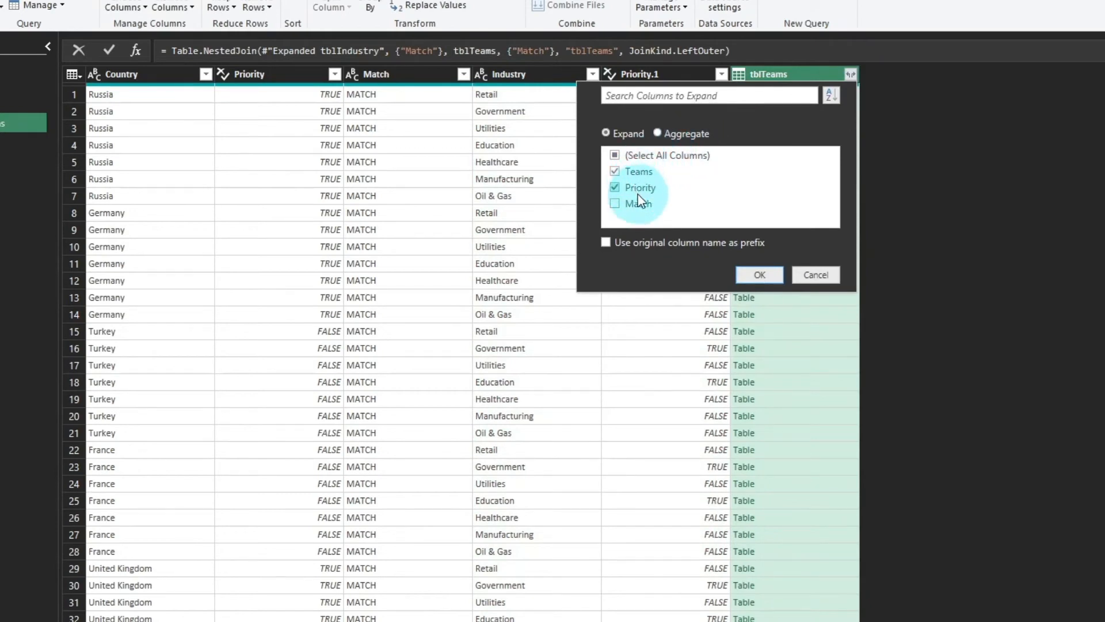
{"action": "left_click", "coordinate": [754, 274]}
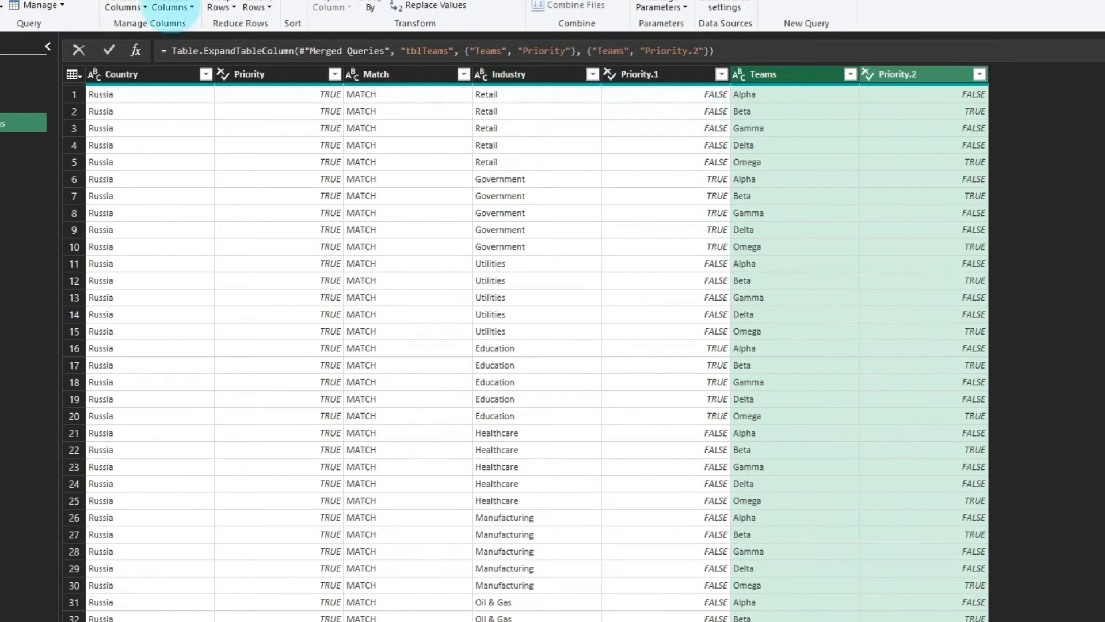
Add a custom column named Conditions with the formula [Priority] and [Priority.1] and [Priority.2].
{"action": "left_click", "coordinate": [96, 1]}
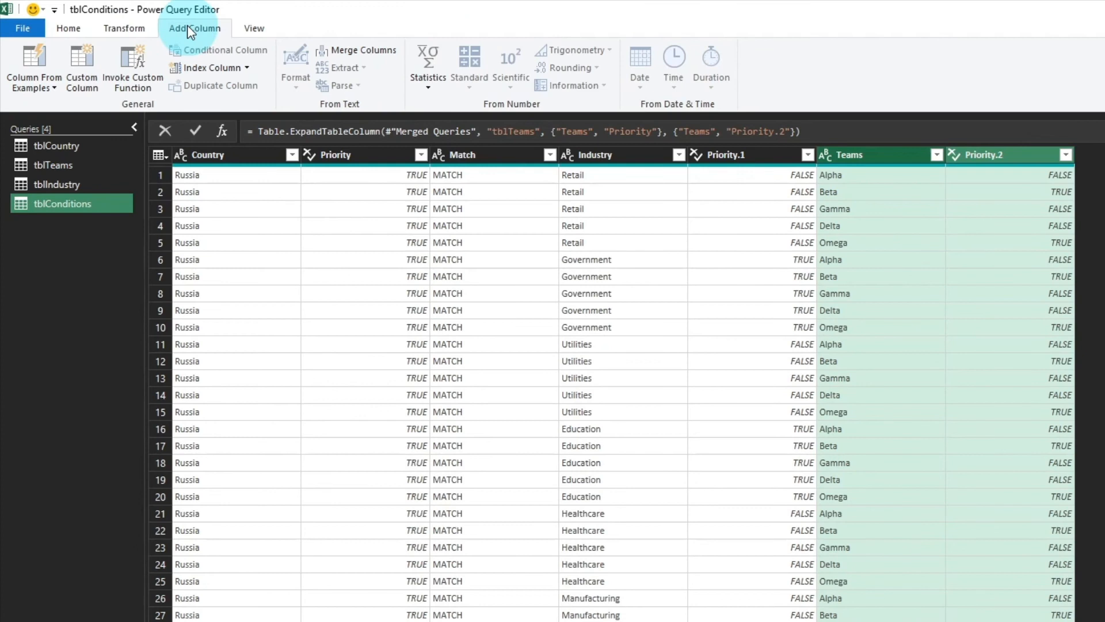
{"action": "left_click", "coordinate": [71, 64]}
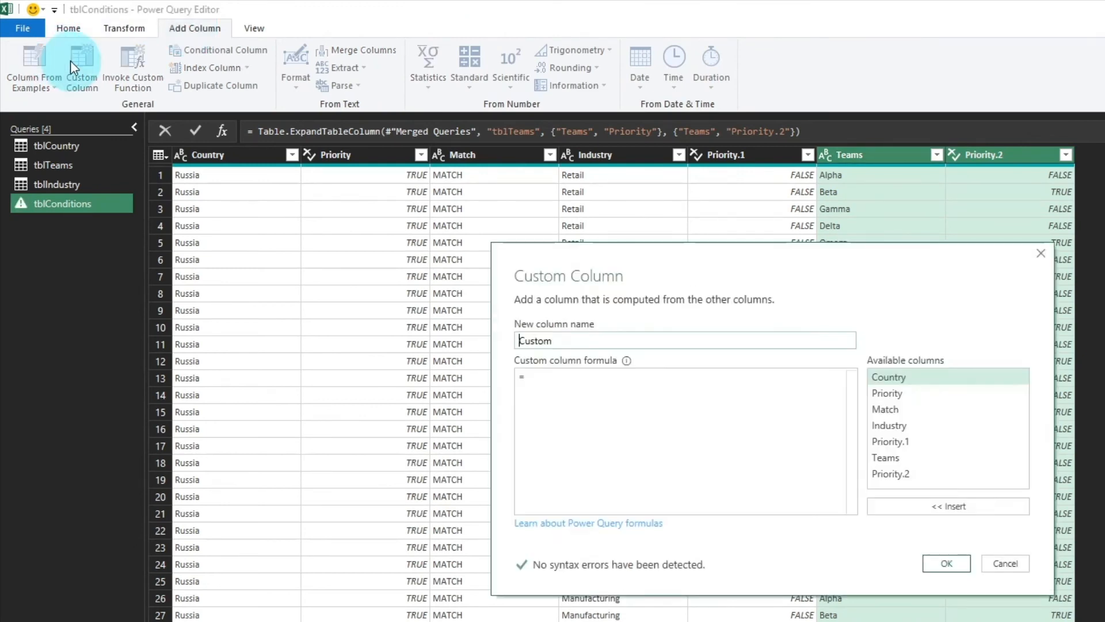
{"action": "key", "text": "ctrl+a"}
{"action": "type", "text": "Conditions"}
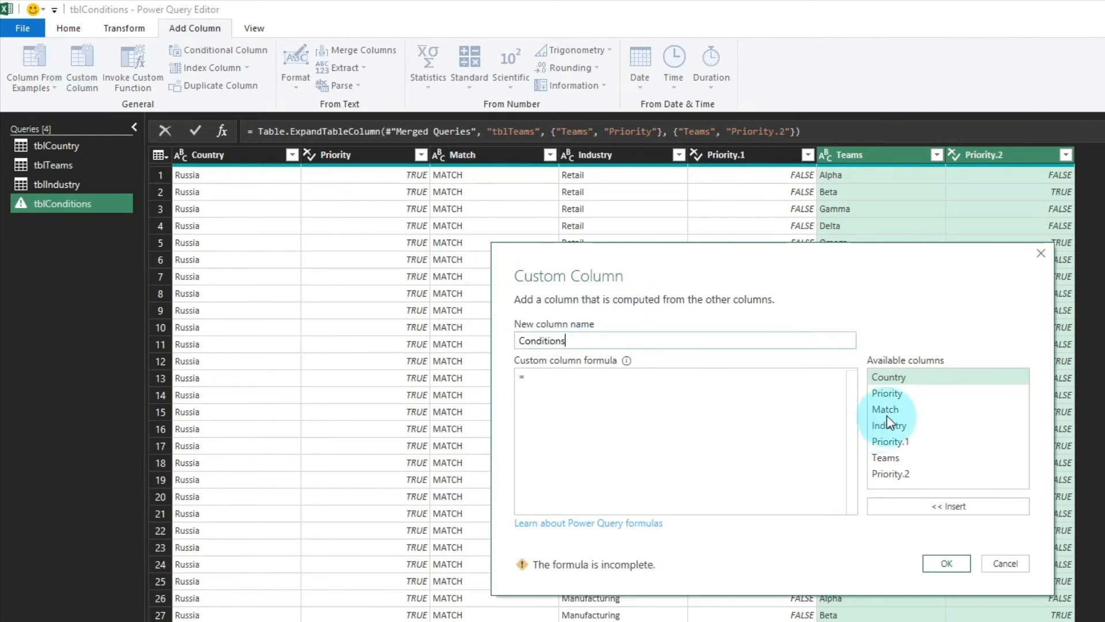
{"action": "double_click", "coordinate": [886, 400]}
{"action": "type", "text": "and"}
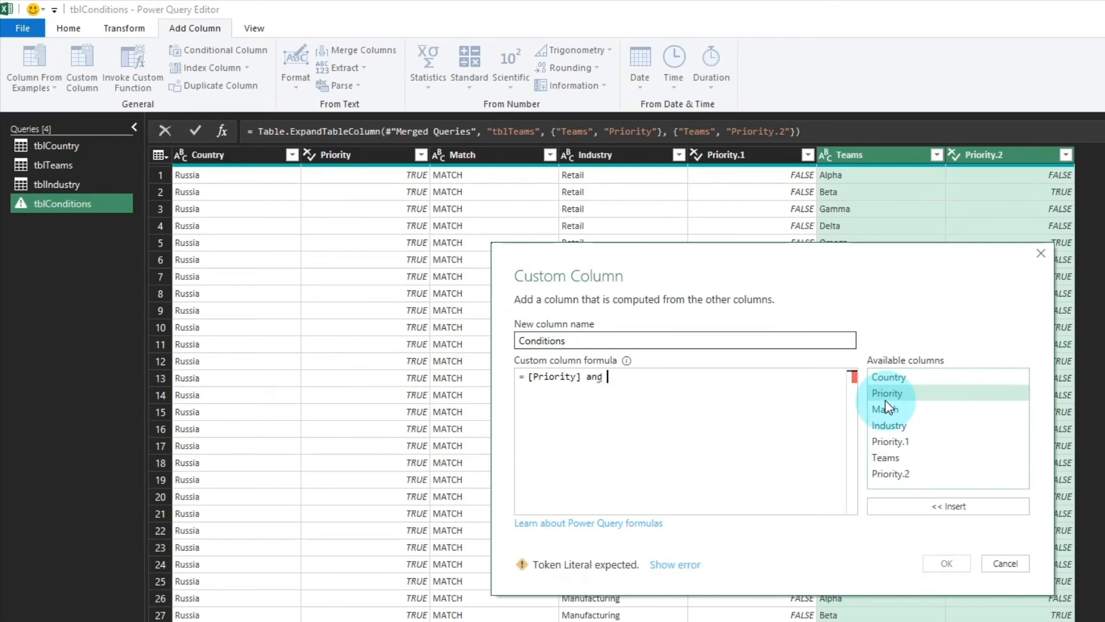
{"action": "double_click", "coordinate": [895, 442]}
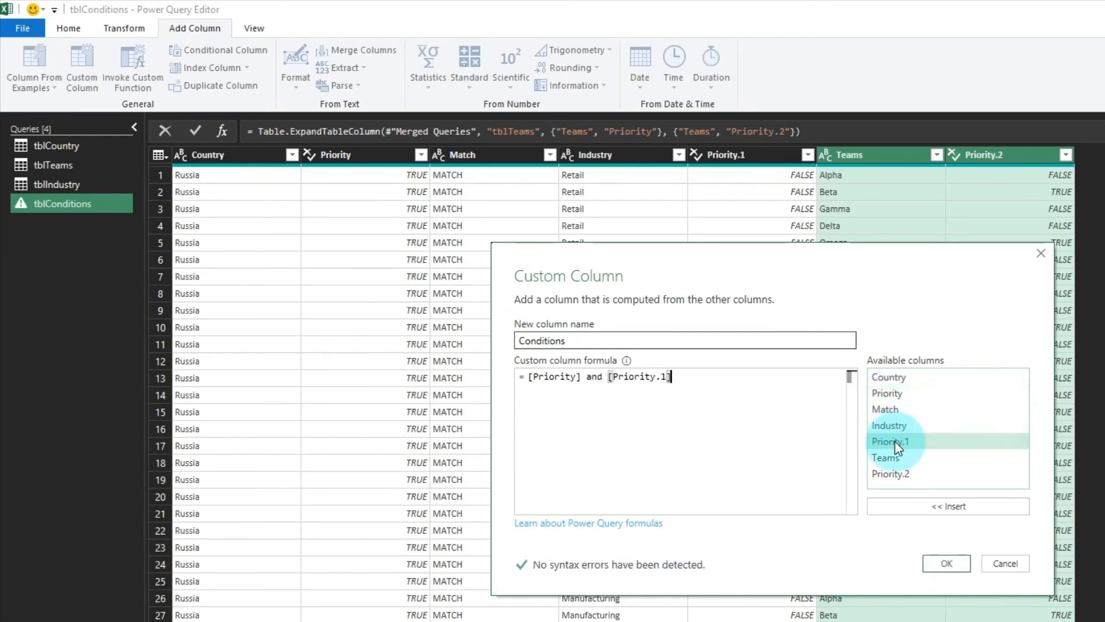
{"action": "type", "text": "and"}
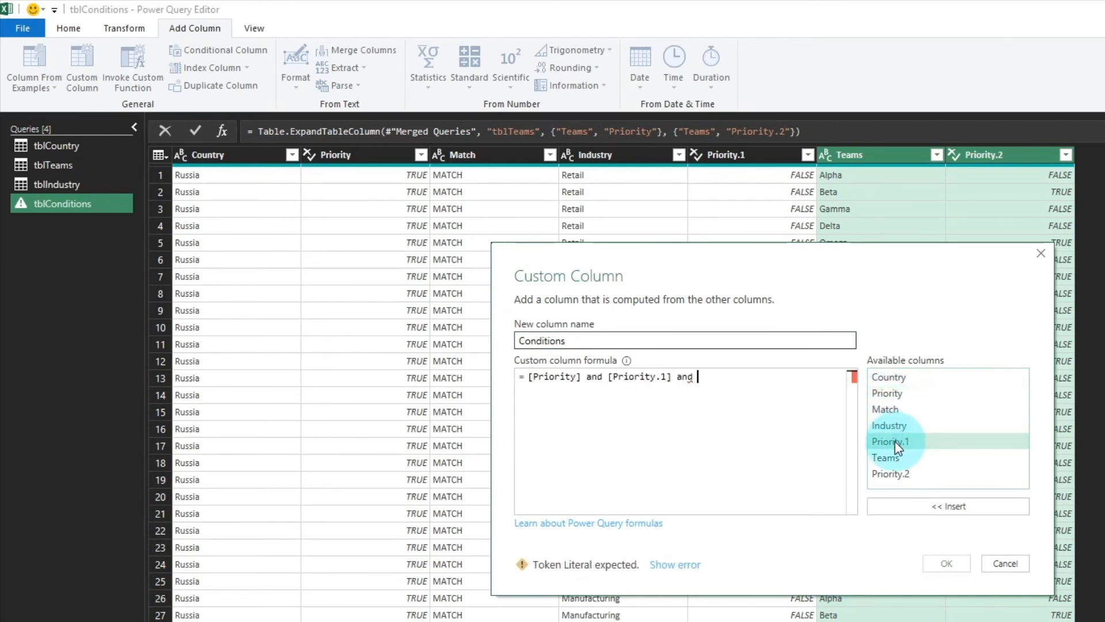
{"action": "double_click", "coordinate": [904, 475]}
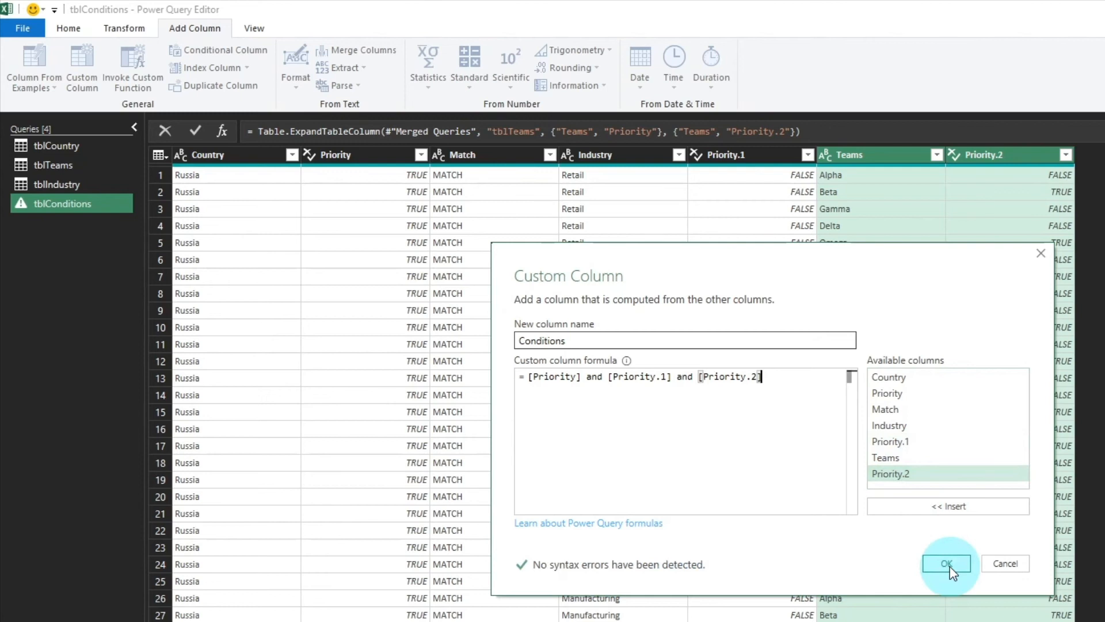
{"action": "left_click", "coordinate": [947, 564]}
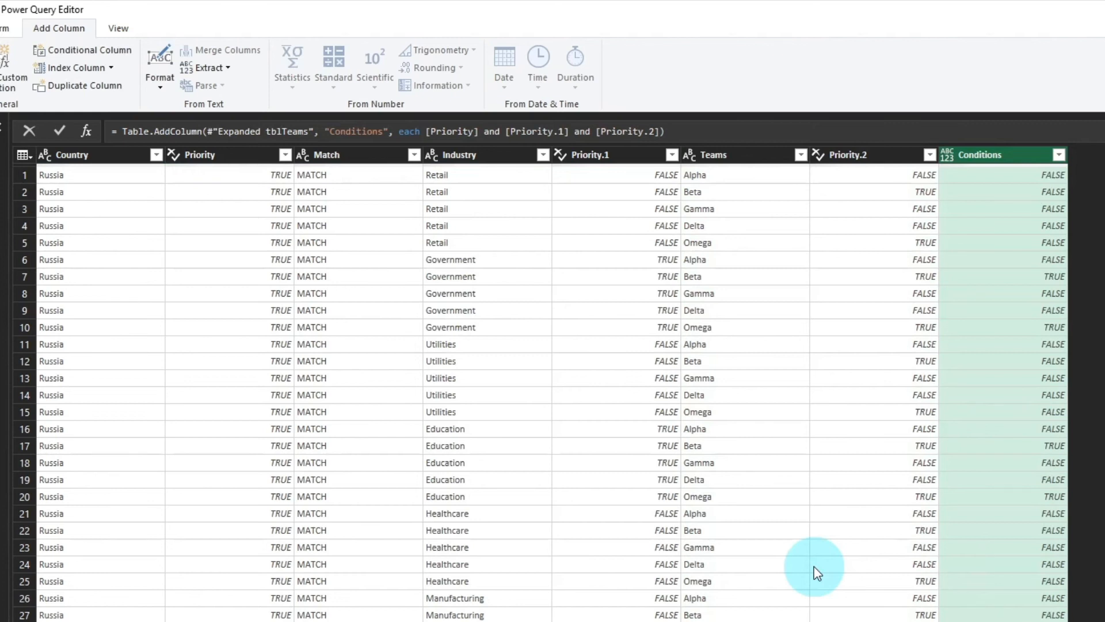
Remove the Priority, Match, Priority.1 and Priority.2 columns from the tblConditions query.
{"action": "left_click", "coordinate": [218, 155]}
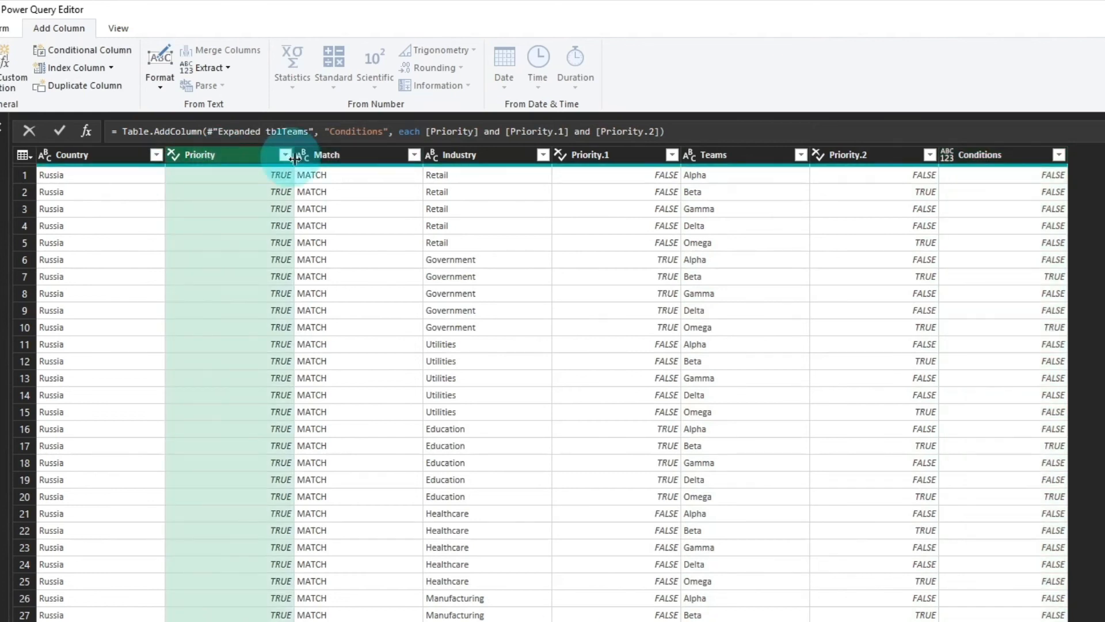
{"action": "left_click", "coordinate": [305, 155], "text": "ctrl"}
{"action": "left_click", "coordinate": [581, 162], "text": "ctrl"}
{"action": "left_click", "coordinate": [847, 154], "text": "ctrl"}
{"action": "right_click", "coordinate": [858, 156]}
{"action": "left_click", "coordinate": [978, 192]}
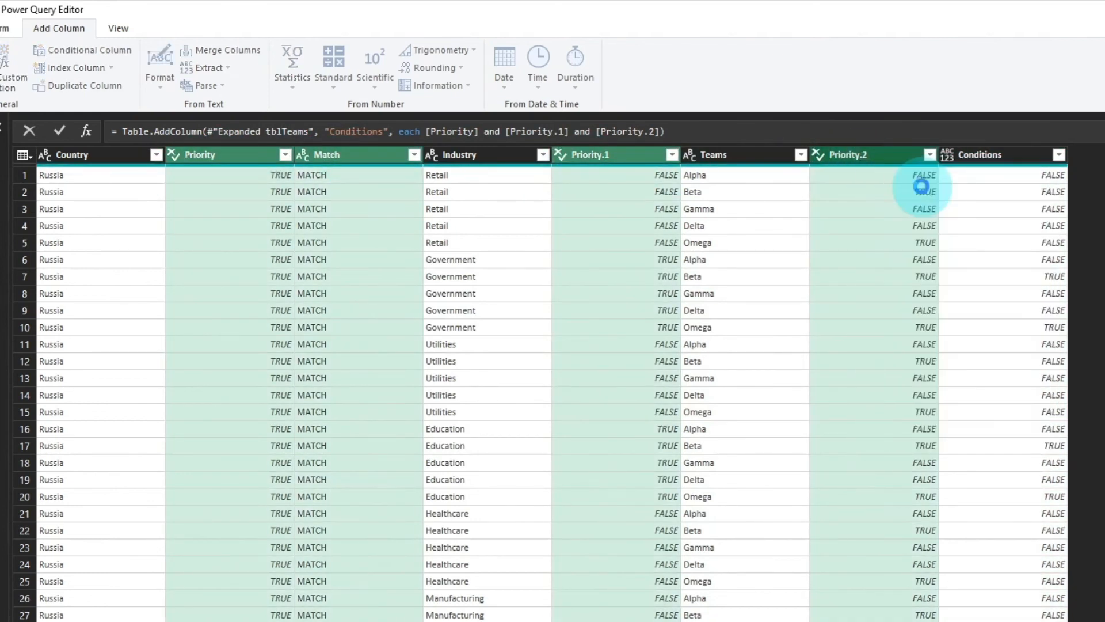
Set the Conditions column's data type to True/False and rename the Merge1 query as tblConditions.
{"action": "left_click", "coordinate": [432, 155]}
{"action": "left_click", "coordinate": [501, 362]}
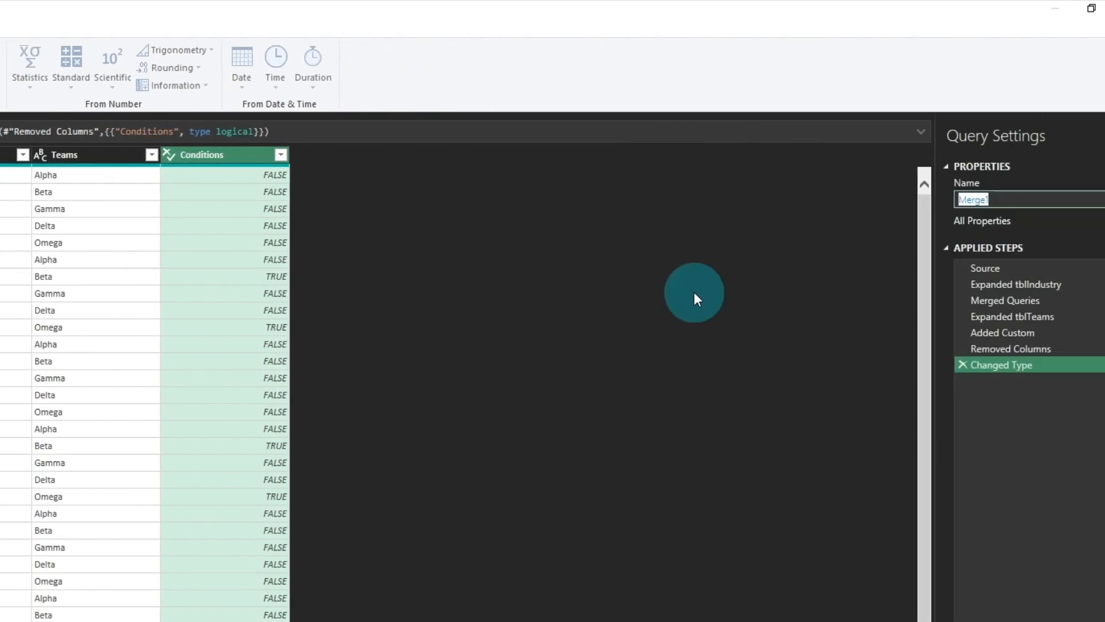
{"action": "type", "text": "tblConditions"}
{"action": "left_click", "coordinate": [694, 293]}
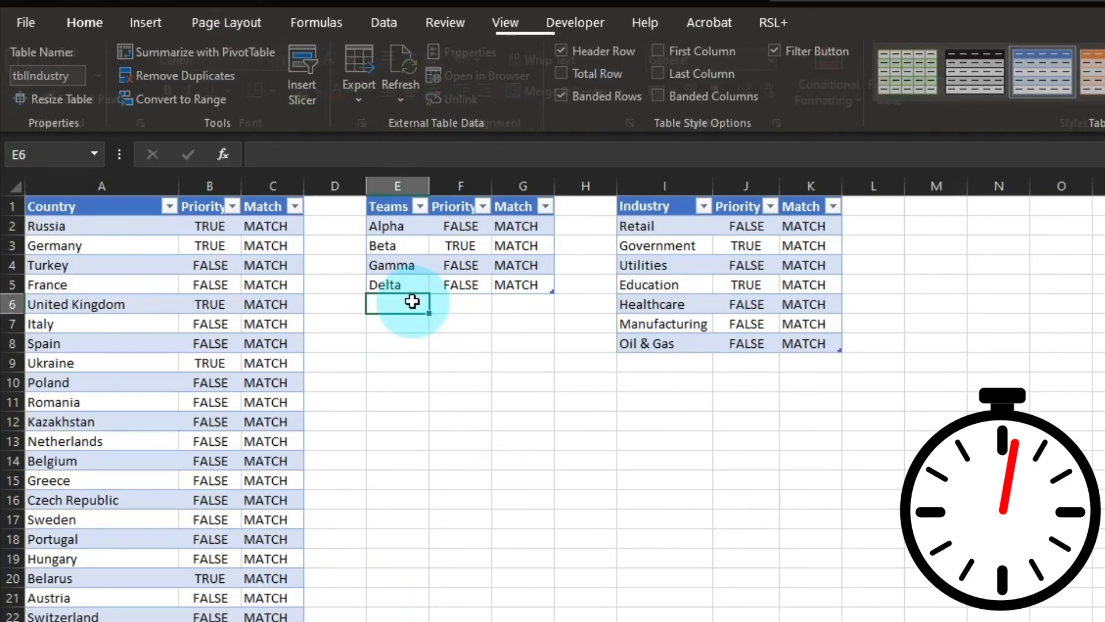
Add an Omega row to the Teams table with Priority TRUE and the Match value filled down from the row above.
{"action": "left_click", "coordinate": [413, 301]}
{"action": "type", "text": "Omega"}
{"action": "key", "text": "Tab"}
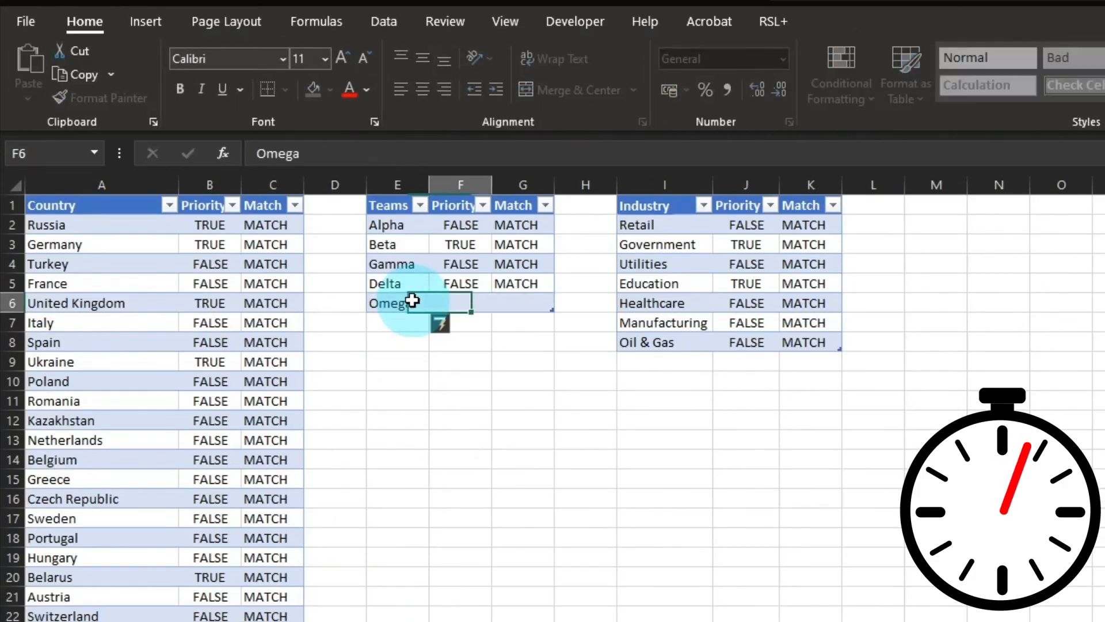
{"action": "type", "text": "TRUE"}
{"action": "key", "text": "Tab"}
{"action": "key", "text": "ctrl+d"}
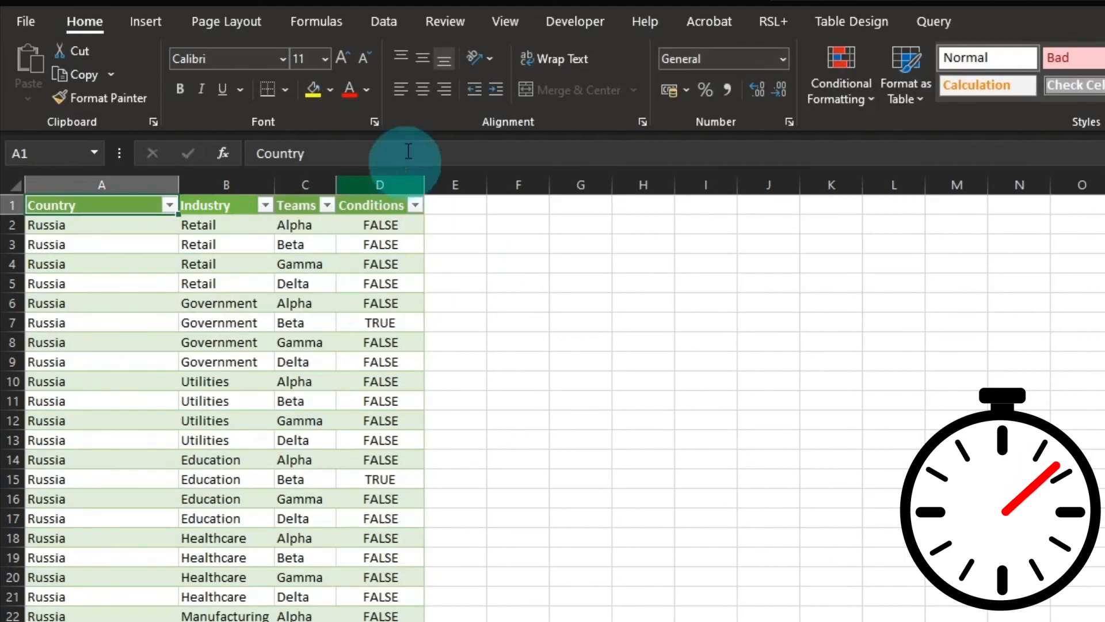
Refresh all queries so the conditions table picks up the new Omega team.
{"action": "left_click", "coordinate": [397, 26]}
{"action": "left_click", "coordinate": [368, 95]}
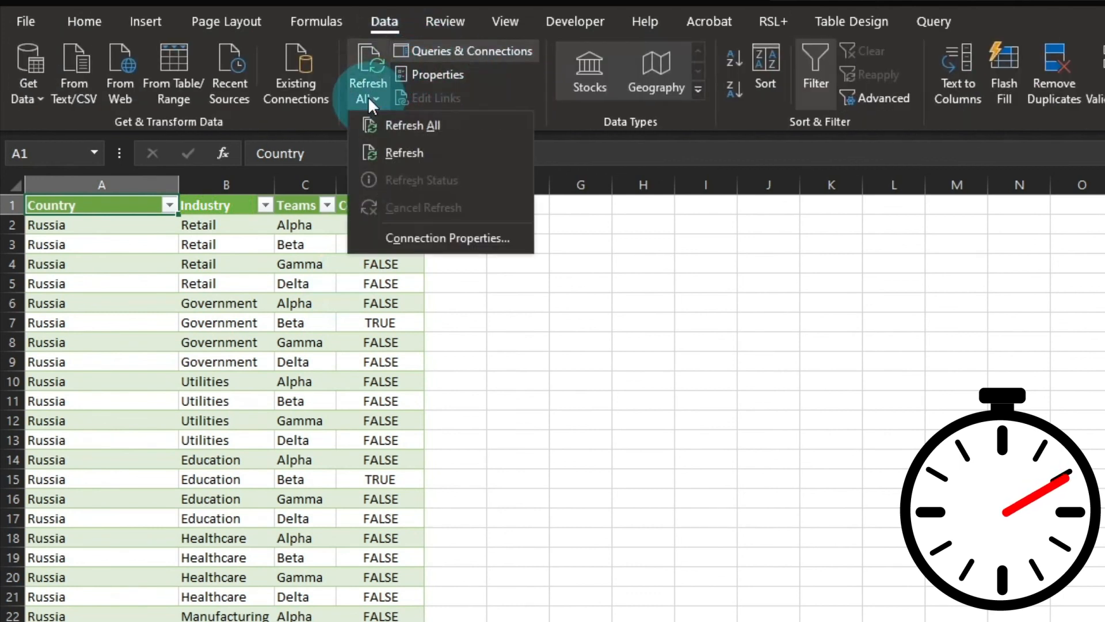
{"action": "left_click", "coordinate": [388, 123]}
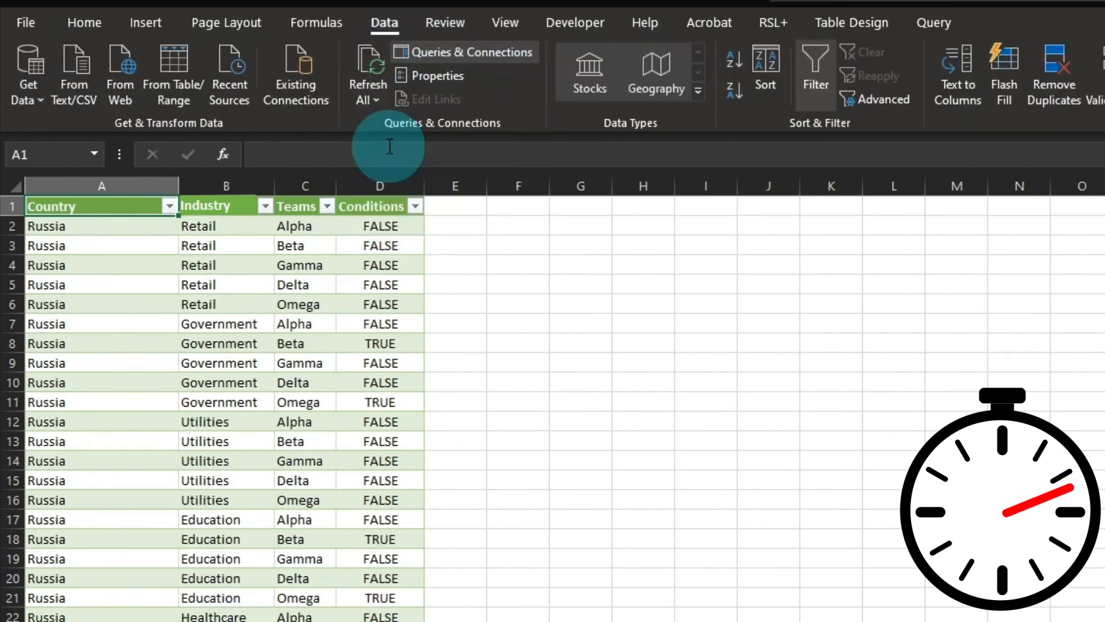